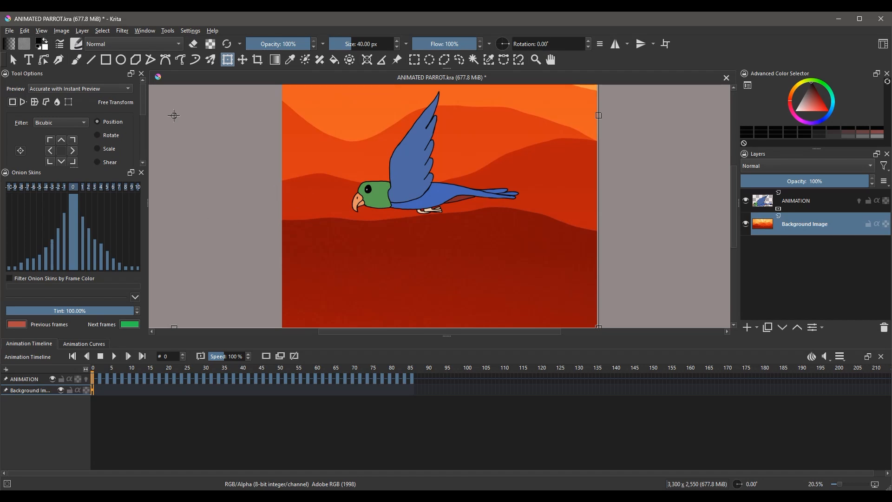
# Add a transform mask to the Background Image layer
pyautogui.scroll(-3, 574, 193)
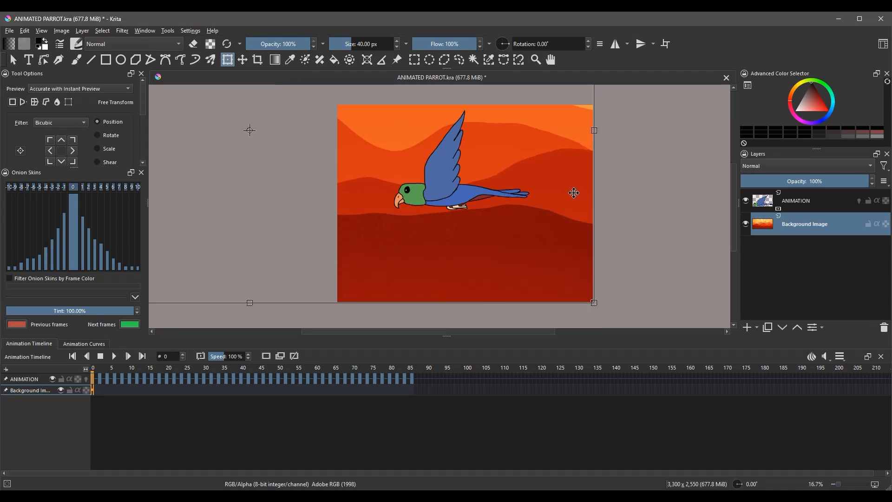
pyautogui.scroll(-1, 574, 193)
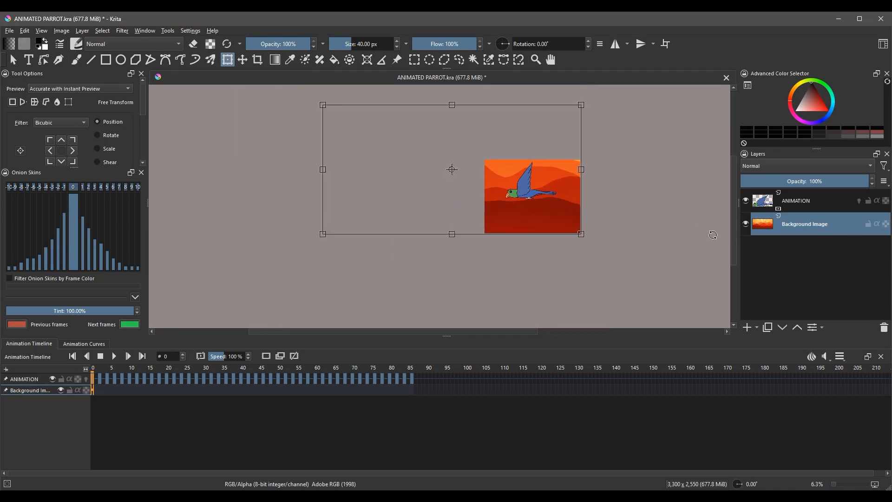
pyautogui.moveTo(734, 245); pyautogui.dragTo(729, 230)
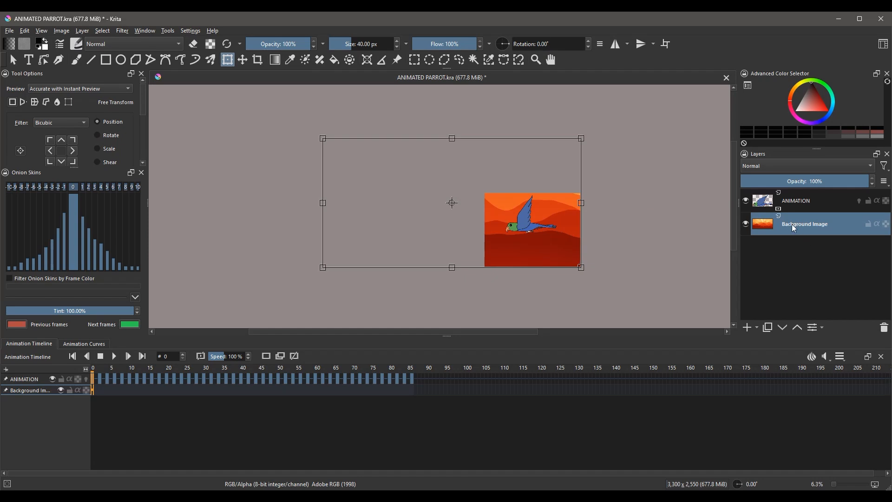
pyautogui.rightClick(804, 224)
pyautogui.moveTo(774, 391)
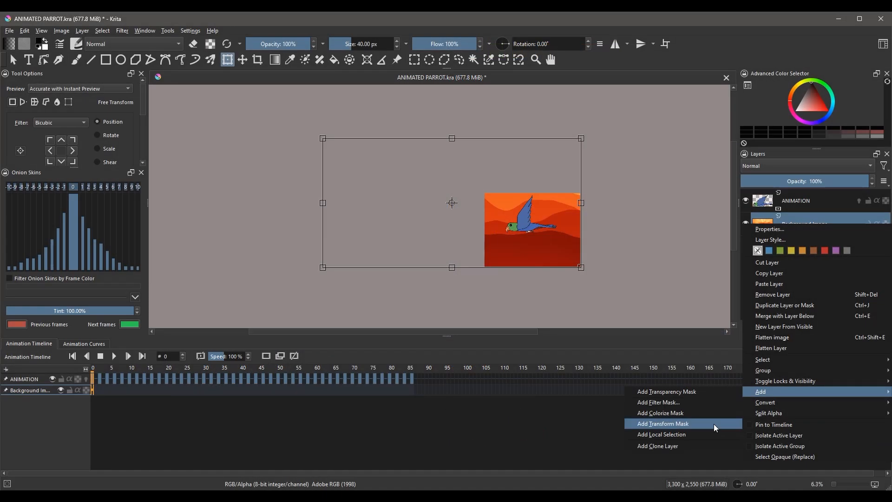
pyautogui.click(714, 424)
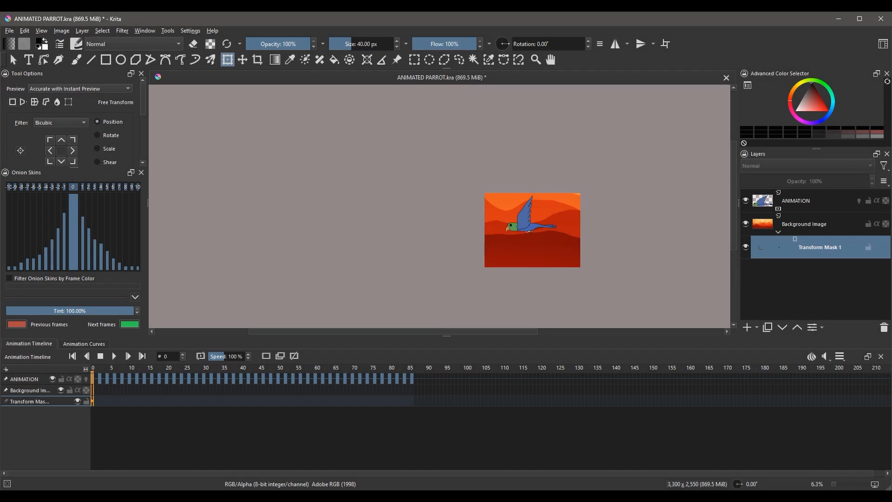
# Go to frame 86 in the timeline and open the animation settings
pyautogui.click(413, 384)
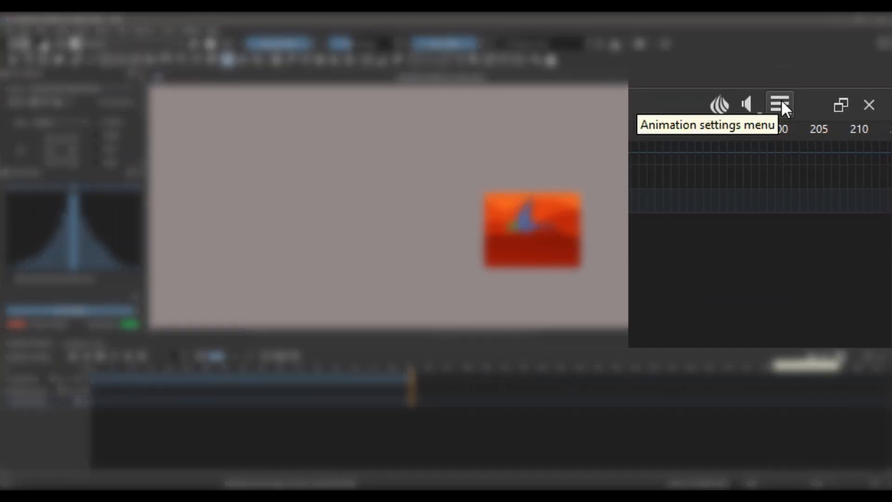
pyautogui.click(781, 103)
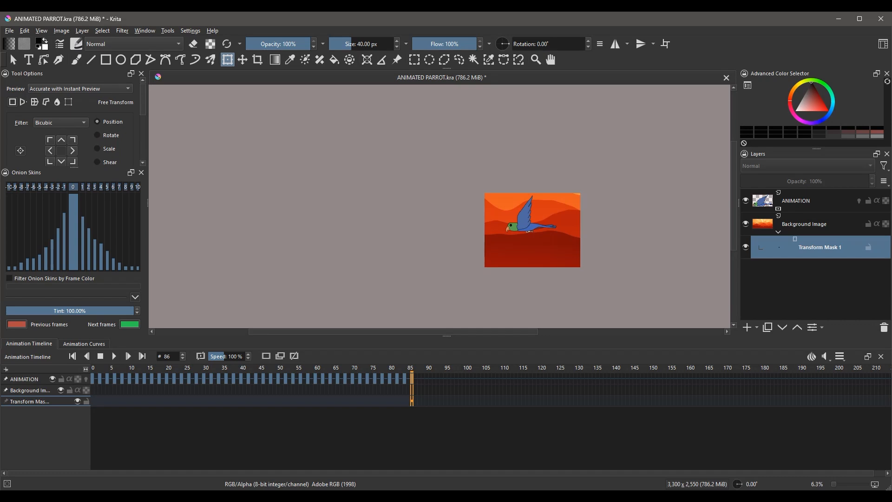
# Return to frame 0 and add keyframes for all of the transform mask's channels in the animation curves
pyautogui.click(94, 383)
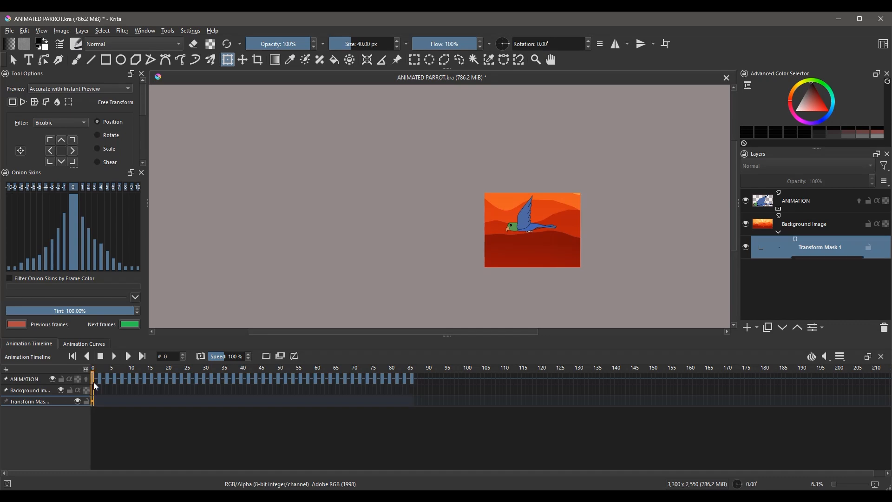
pyautogui.click(89, 344)
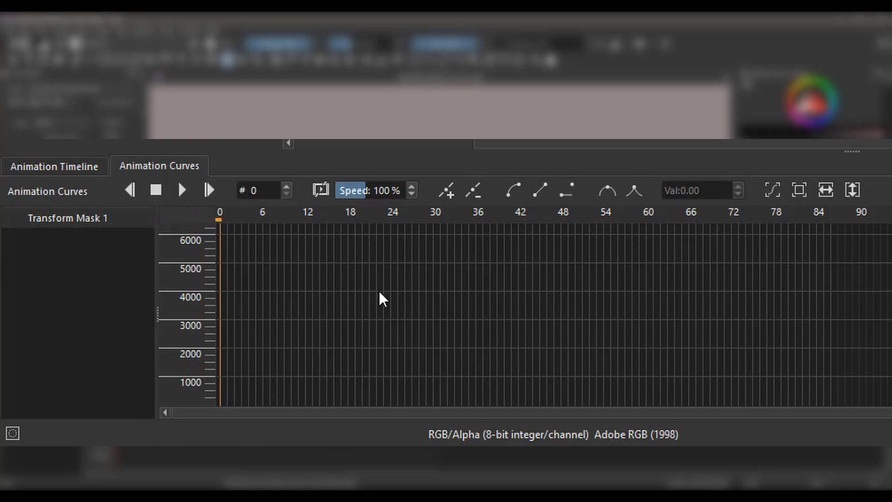
pyautogui.click(448, 194)
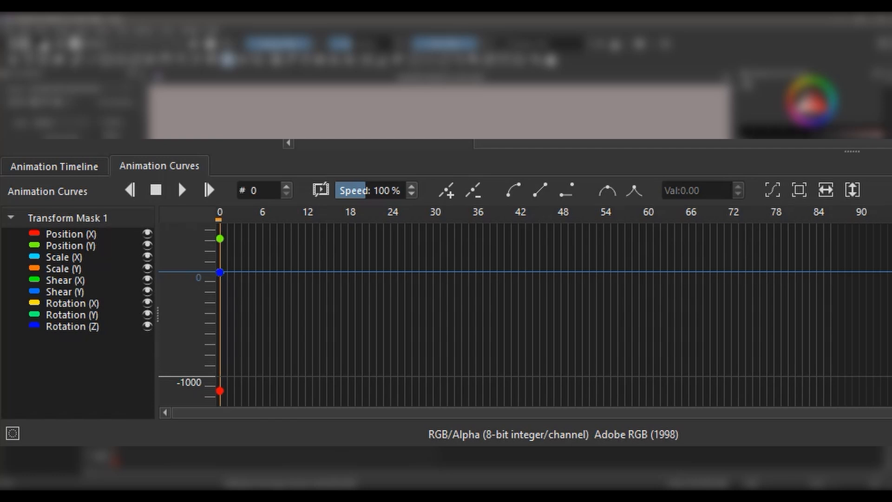
# Add keyframes for the transform mask's channels at frame 86 in the animation curves
pyautogui.click(835, 218)
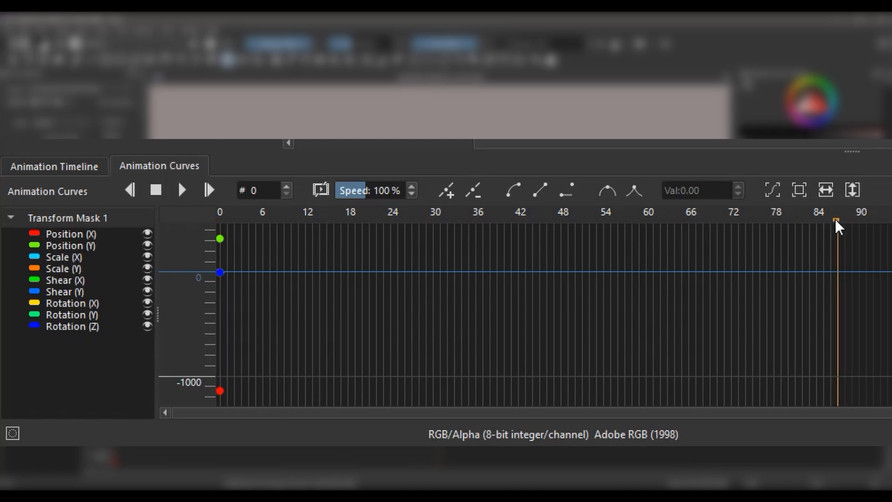
pyautogui.click(831, 219)
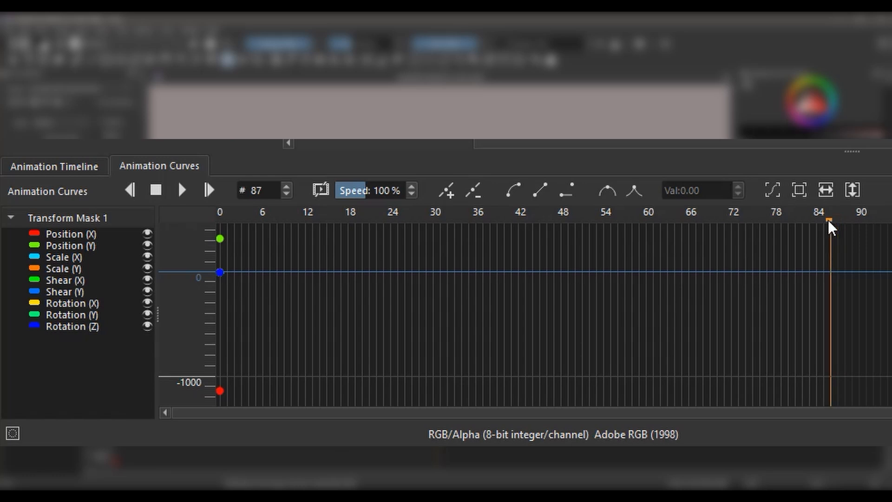
pyautogui.click(450, 191)
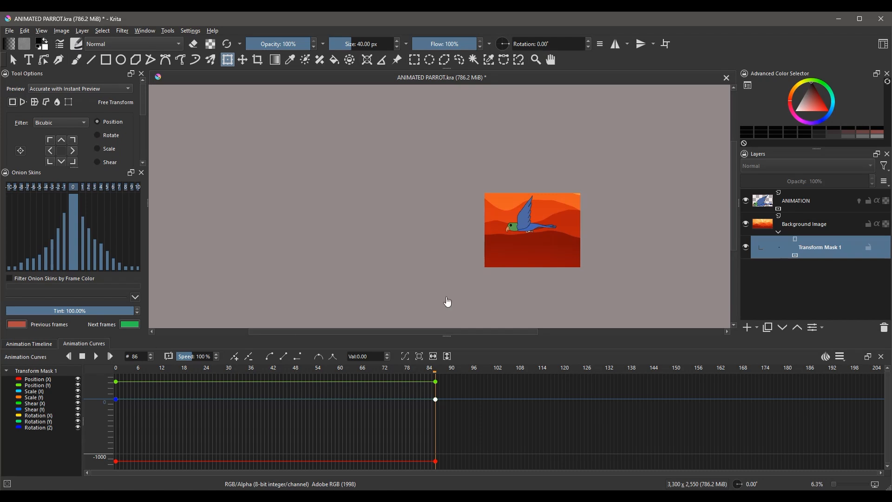
# At frame 86, shift the background's transform horizontally to the right until its left edge meets the canvas's left edge
pyautogui.click(560, 239)
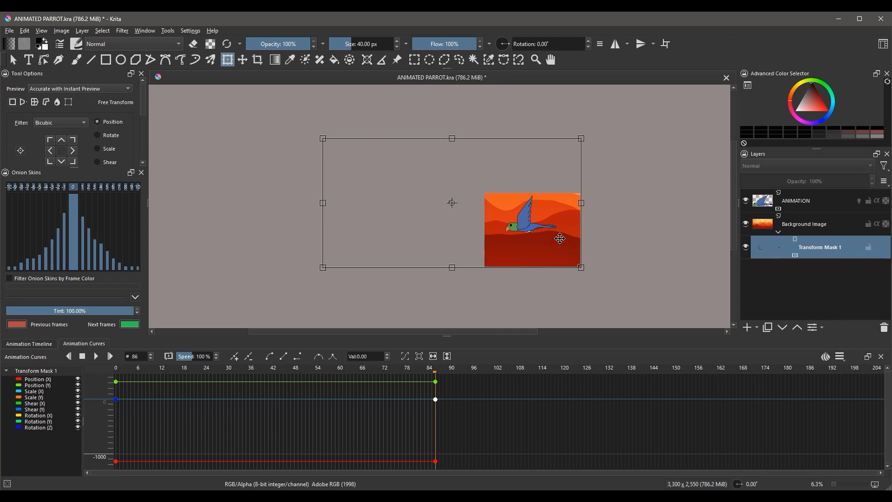
pyautogui.hotkey('shift', 'Right')
pyautogui.hotkey('shift', 'Right')
pyautogui.hotkey('shift', 'Right')
pyautogui.hotkey('shift', 'Right')
pyautogui.hotkey('shift', 'Right')
pyautogui.hotkey('shift', 'Right')
pyautogui.hotkey('shift', 'Right')
pyautogui.hotkey('shift', 'Right')
pyautogui.hotkey('shift', 'Right')
pyautogui.hotkey('shift', 'Right')
pyautogui.hotkey('shift', 'Right')
pyautogui.hotkey('shift', 'Right')
pyautogui.hotkey('shift', 'Right')
pyautogui.hotkey('shift', 'Right')
pyautogui.hotkey('shift', 'Right')
pyautogui.hotkey('shift', 'Right')
pyautogui.hotkey('shift', 'Right')
pyautogui.hotkey('shift', 'Right')
pyautogui.hotkey('shift', 'Right')
pyautogui.hotkey('shift', 'Right')
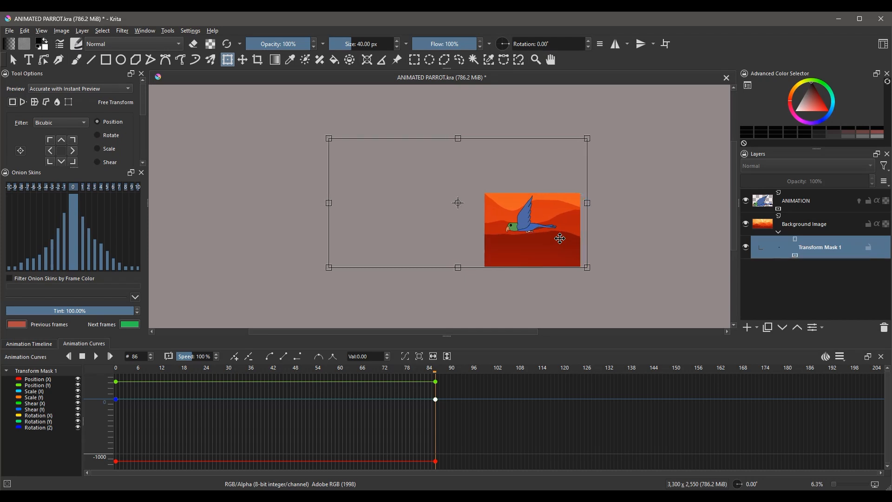
pyautogui.hotkey('shift', 'Right')
pyautogui.hotkey('shift', 'Right')
pyautogui.hotkey('shift', 'Right')
pyautogui.hotkey('shift', 'Right')
pyautogui.hotkey('shift', 'Right')
pyautogui.hotkey('shift', 'Right')
pyautogui.hotkey('shift', 'Right')
pyautogui.hotkey('shift', 'Right')
pyautogui.hotkey('shift', 'Right')
pyautogui.hotkey('shift', 'Right')
pyautogui.hotkey('shift', 'Right')
pyautogui.hotkey('shift', 'Right')
pyautogui.hotkey('shift', 'Right')
pyautogui.hotkey('shift', 'Right')
pyautogui.hotkey('shift', 'Right')
pyautogui.hotkey('shift', 'Right')
pyautogui.hotkey('shift', 'Right')
pyautogui.hotkey('shift', 'Right')
pyautogui.hotkey('shift', 'Right')
pyautogui.hotkey('shift', 'Right')
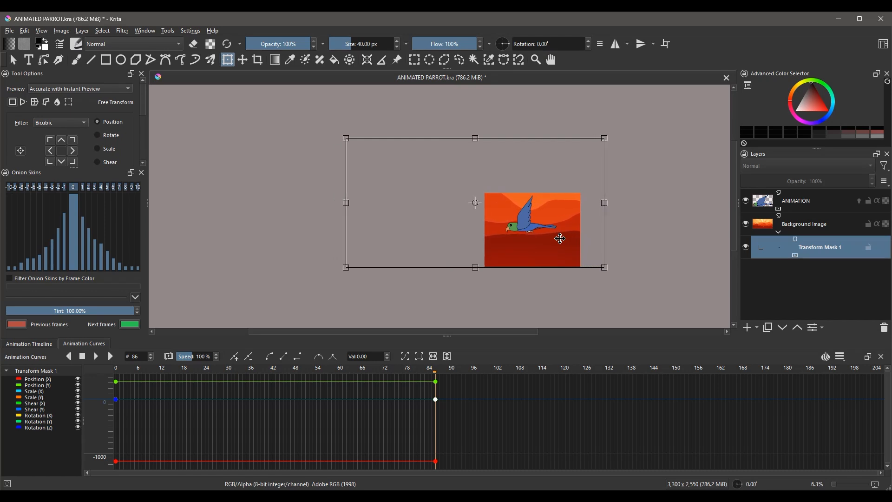
pyautogui.hotkey('shift', 'Right')
pyautogui.hotkey('shift', 'Right')
pyautogui.hotkey('shift', 'Right')
pyautogui.hotkey('shift', 'Right')
pyautogui.hotkey('shift', 'Right')
pyautogui.hotkey('shift', 'Right')
pyautogui.hotkey('shift', 'Right')
pyautogui.hotkey('shift', 'Right')
pyautogui.hotkey('shift', 'Right')
pyautogui.hotkey('shift', 'Right')
pyautogui.hotkey('shift', 'Right')
pyautogui.hotkey('shift', 'Right')
pyautogui.hotkey('shift', 'Right')
pyautogui.hotkey('shift', 'Right')
pyautogui.hotkey('shift', 'Right')
pyautogui.hotkey('shift', 'Right')
pyautogui.hotkey('shift', 'Right')
pyautogui.hotkey('shift', 'Right')
pyautogui.hotkey('shift', 'Right')
pyautogui.hotkey('shift', 'Right')
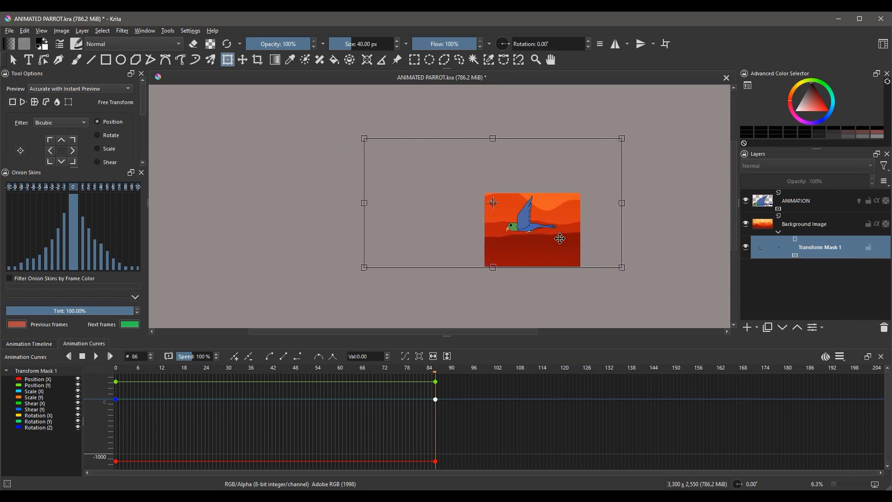
pyautogui.hotkey('shift', 'Right')
pyautogui.hotkey('shift', 'Right')
pyautogui.hotkey('shift', 'Right')
pyautogui.hotkey('shift', 'Right')
pyautogui.hotkey('shift', 'Right')
pyautogui.hotkey('shift', 'Right')
pyautogui.hotkey('shift', 'Right')
pyautogui.hotkey('shift', 'Right')
pyautogui.hotkey('shift', 'Right')
pyautogui.hotkey('shift', 'Right')
pyautogui.hotkey('shift', 'Right')
pyautogui.hotkey('shift', 'Right')
pyautogui.hotkey('shift', 'Right')
pyautogui.hotkey('shift', 'Right')
pyautogui.hotkey('shift', 'Right')
pyautogui.hotkey('shift', 'Right')
pyautogui.hotkey('shift', 'Right')
pyautogui.hotkey('shift', 'Right')
pyautogui.hotkey('shift', 'Right')
pyautogui.hotkey('shift', 'Right')
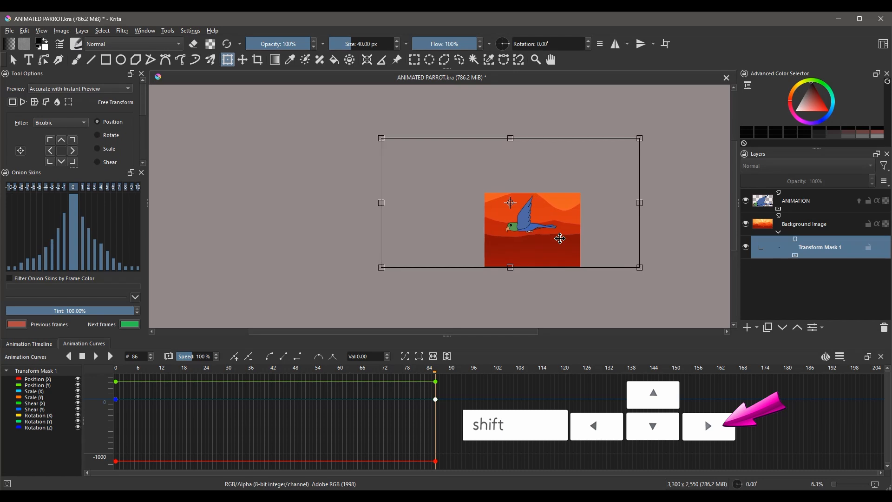
pyautogui.hotkey('shift', 'Right')
pyautogui.hotkey('shift', 'Right')
pyautogui.hotkey('shift', 'Right')
pyautogui.hotkey('shift', 'Right')
pyautogui.hotkey('shift', 'Right')
pyautogui.hotkey('shift', 'Right')
pyautogui.hotkey('shift', 'Right')
pyautogui.hotkey('shift', 'Right')
pyautogui.hotkey('shift', 'Right')
pyautogui.hotkey('shift', 'Right')
pyautogui.hotkey('shift', 'Right')
pyautogui.hotkey('shift', 'Right')
pyautogui.hotkey('shift', 'Right')
pyautogui.hotkey('shift', 'Right')
pyautogui.hotkey('shift', 'Right')
pyautogui.hotkey('shift', 'Right')
pyautogui.hotkey('shift', 'Right')
pyautogui.hotkey('shift', 'Right')
pyautogui.hotkey('shift', 'Right')
pyautogui.hotkey('shift', 'Right')
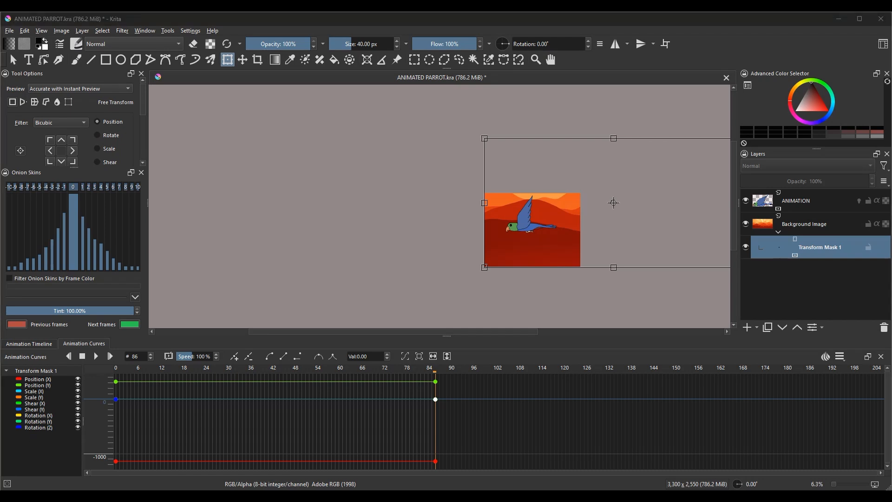
# Play back the animation to preview the background scrolling behind the parrot
pyautogui.click(25, 344)
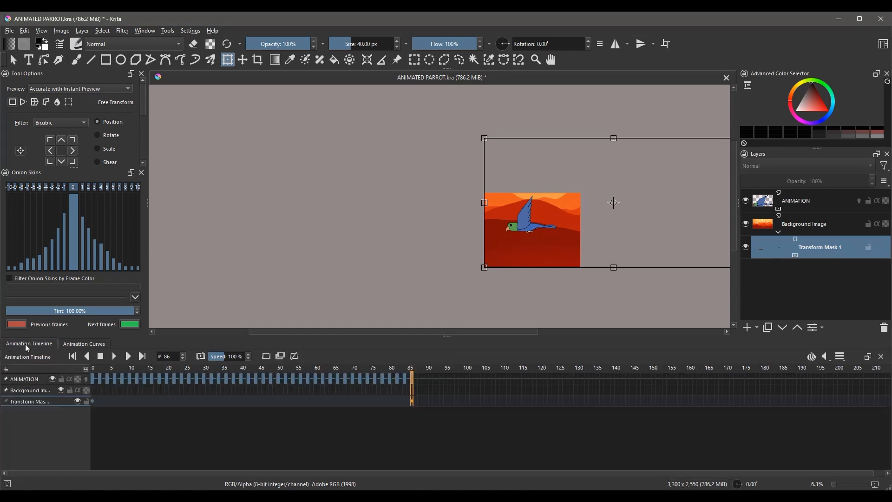
pyautogui.click(115, 356)
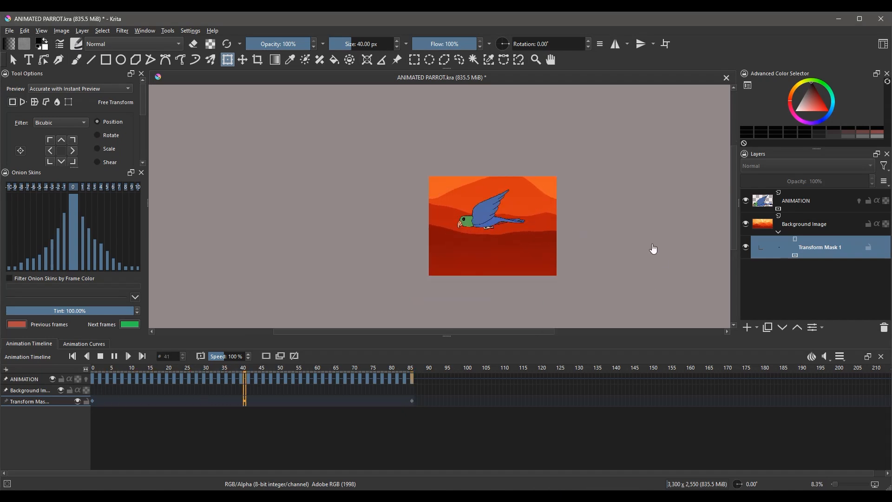
pyautogui.scroll(2, 654, 250)
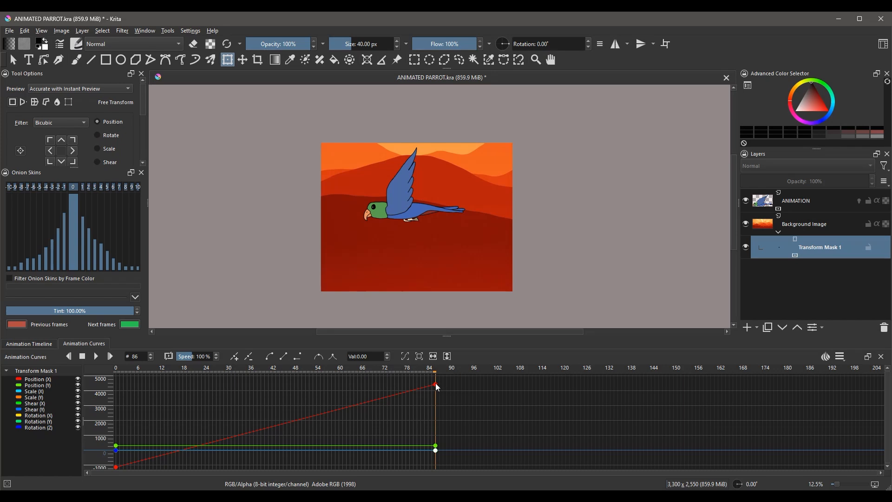
pyautogui.click(98, 357)
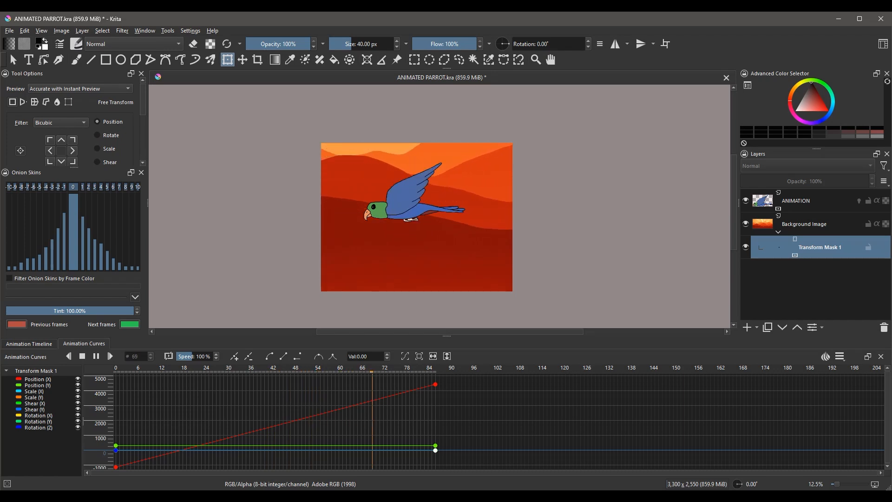
pyautogui.click(83, 357)
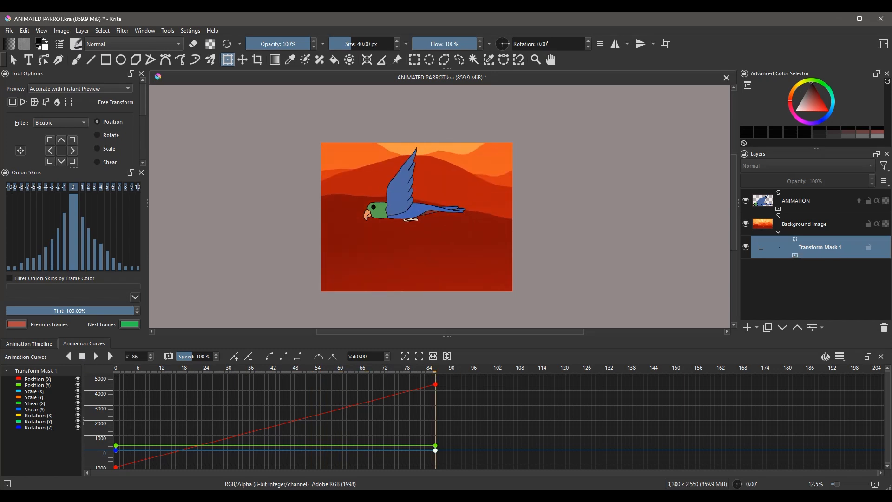
# Try slower background speeds by setting the Position (X) keyframe at frame 86 to -249.50 and to 938.00, previewing each
pyautogui.moveTo(436, 385); pyautogui.dragTo(435, 454)
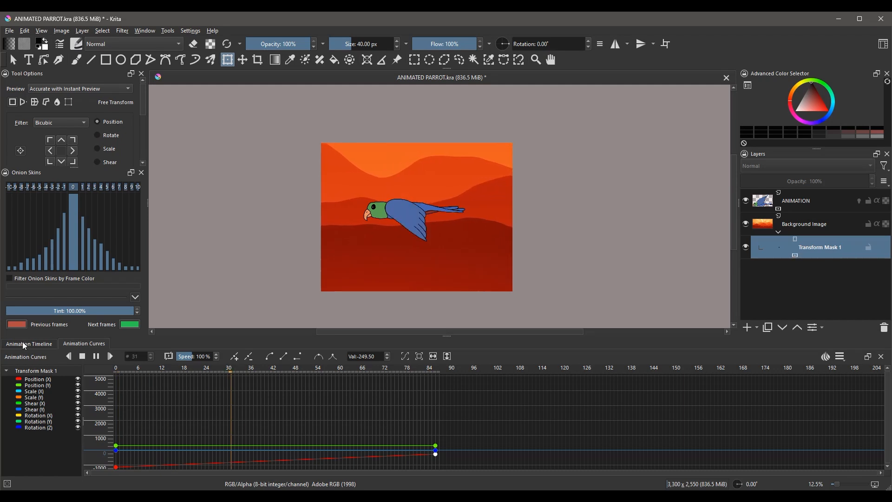
pyautogui.click(82, 356)
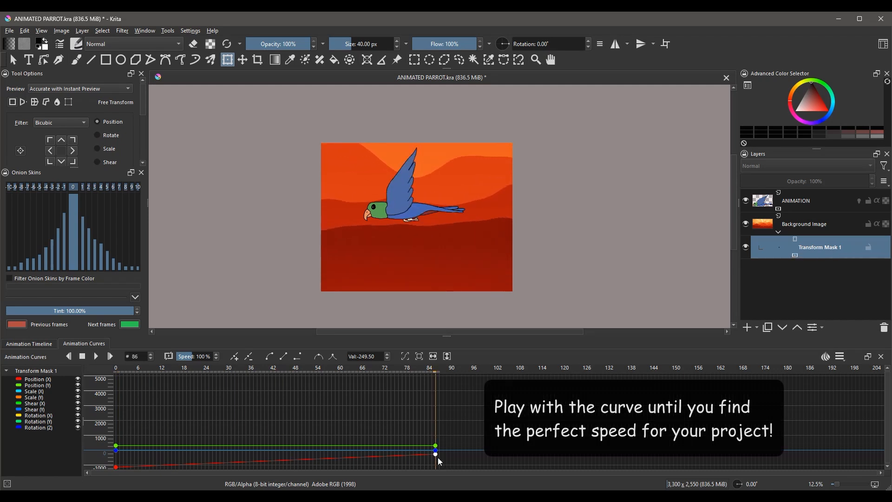
pyautogui.click(436, 437)
pyautogui.click(96, 356)
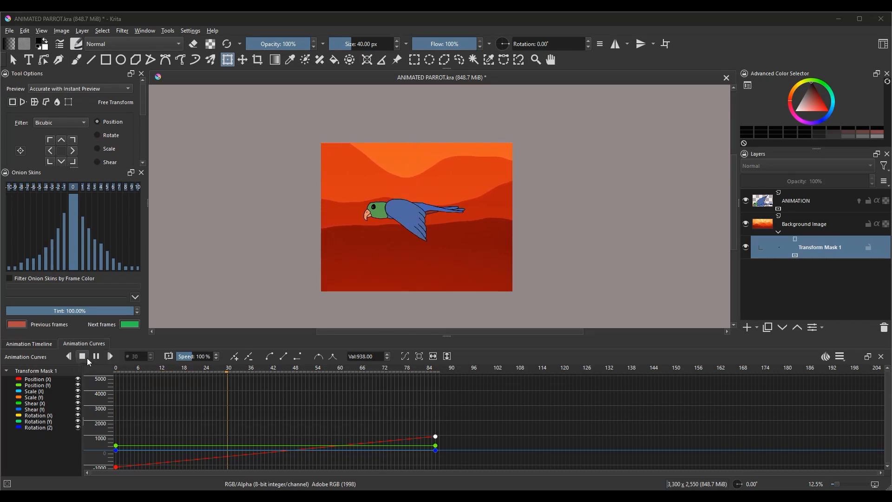
pyautogui.click(93, 357)
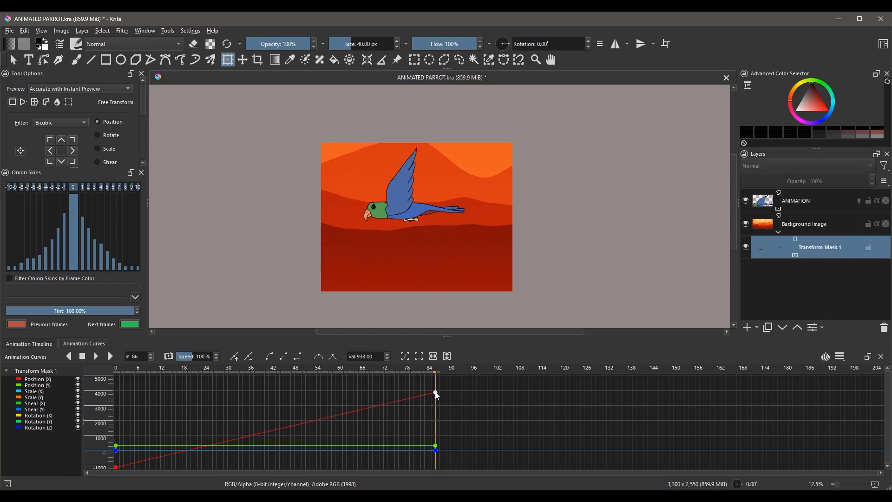
# Raise the Position (X) keyframe at frame 86 to 3969.25 and preview the faster background
pyautogui.click(436, 393)
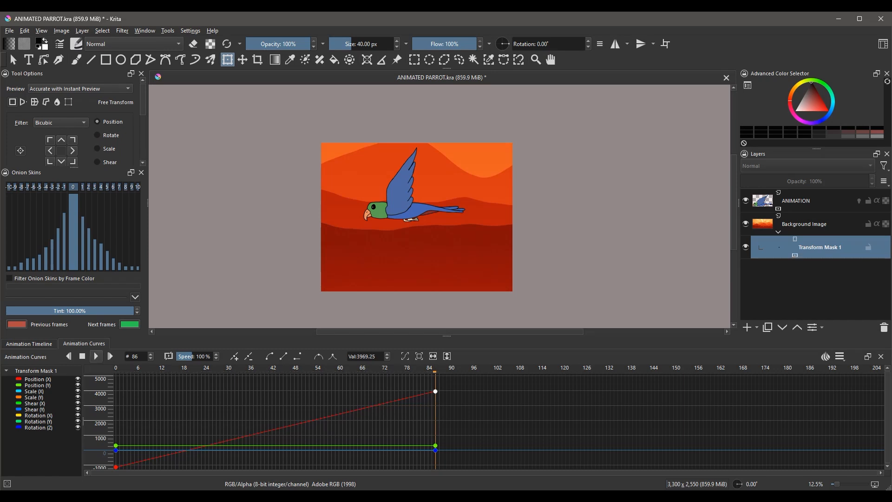
pyautogui.click(96, 356)
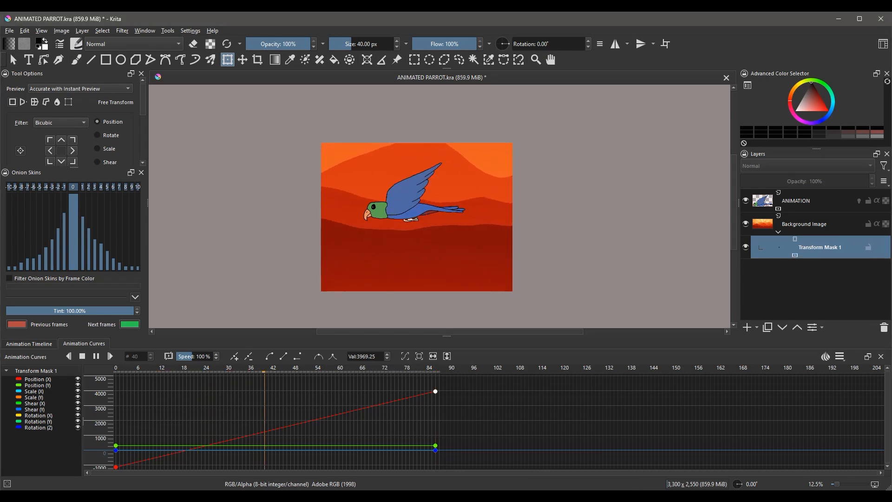
pyautogui.click(83, 357)
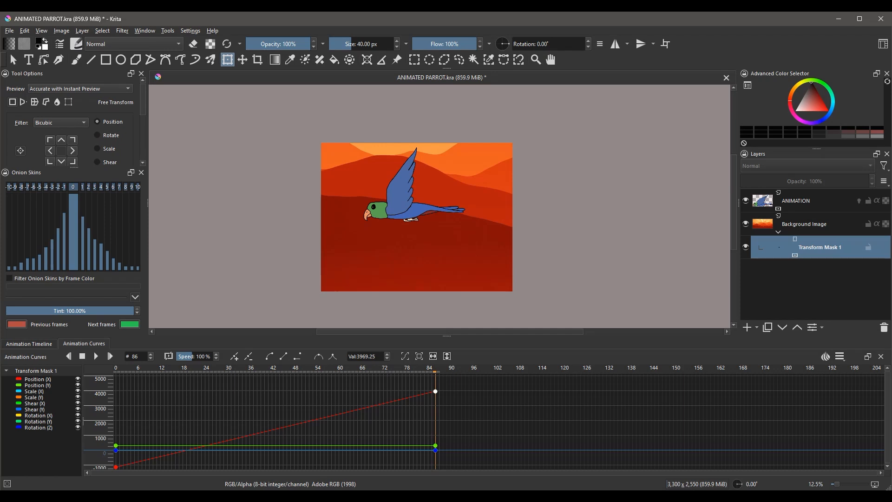
pyautogui.click(96, 359)
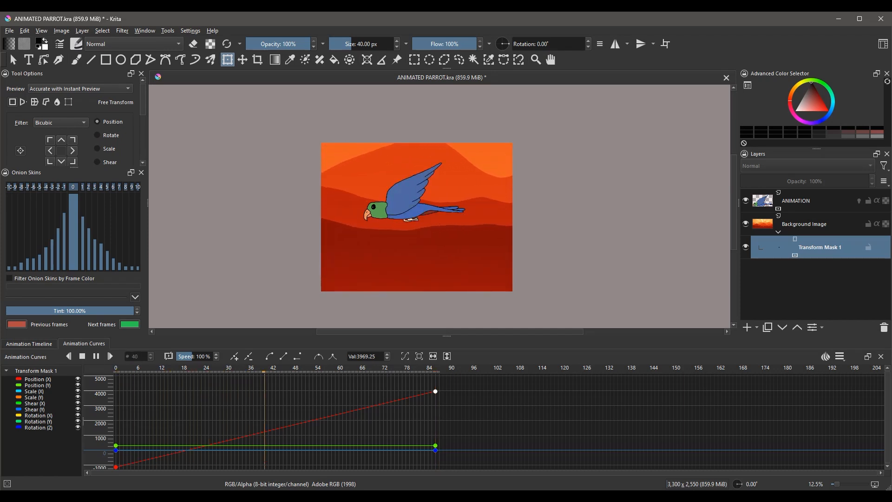
pyautogui.click(96, 357)
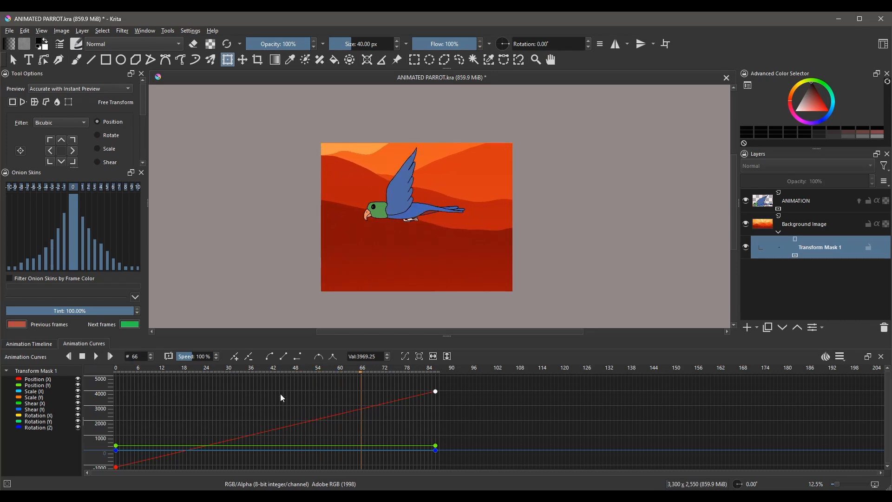
# Try raising the Position (Y) end keyframe to 2731.25 and preview the background's vertical movement
pyautogui.moveTo(436, 445); pyautogui.dragTo(438, 410)
pyautogui.hotkey('ctrl', 'z')
pyautogui.hotkey('ctrl', 'shift', 'z')
pyautogui.click(96, 356)
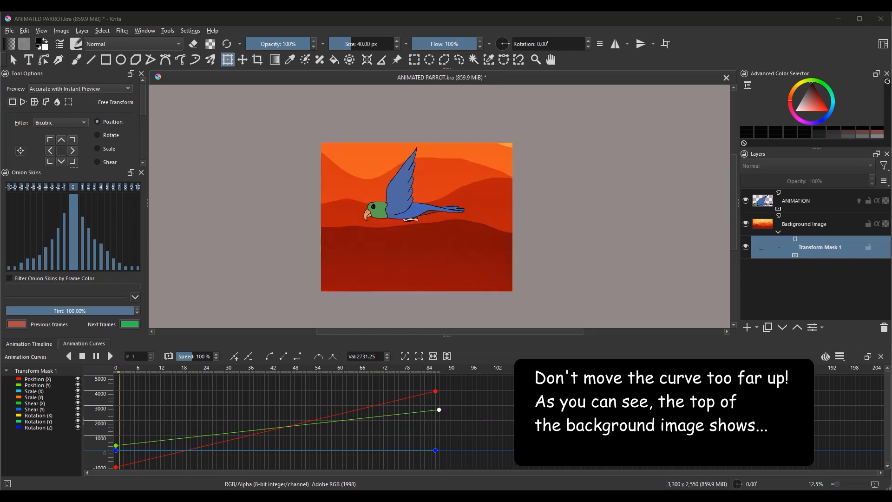
pyautogui.click(82, 356)
# Lower the Position (Y) end keyframe to 481.25
pyautogui.moveTo(439, 410); pyautogui.dragTo(436, 424)
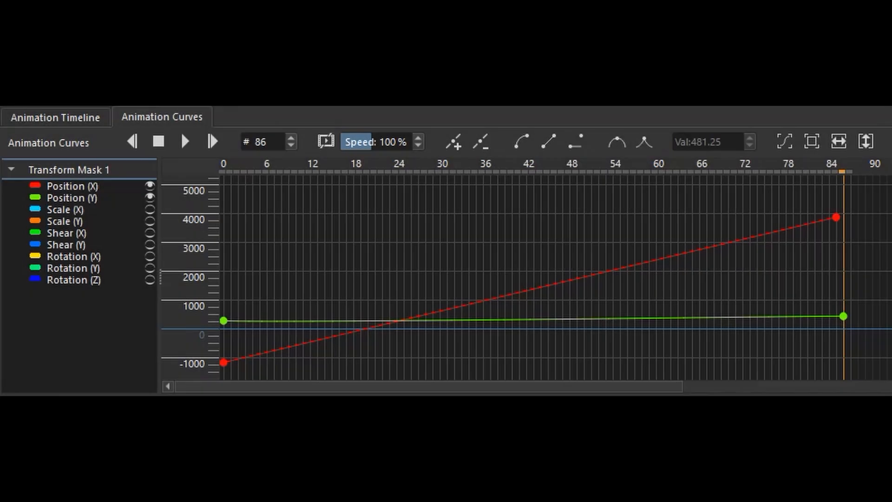
# Add keyframes at frame 38 on the position curves and move the Position (X) one to 1870.62 at about frame 37
pyautogui.click(495, 183)
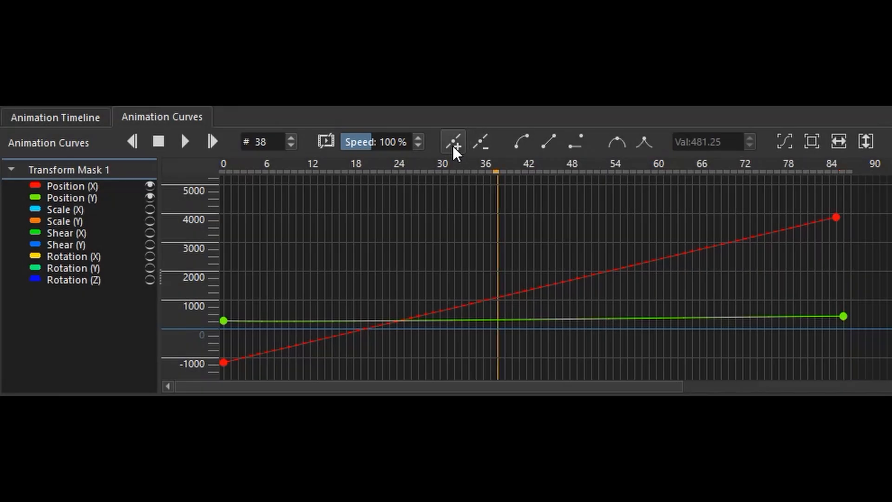
pyautogui.click(453, 148)
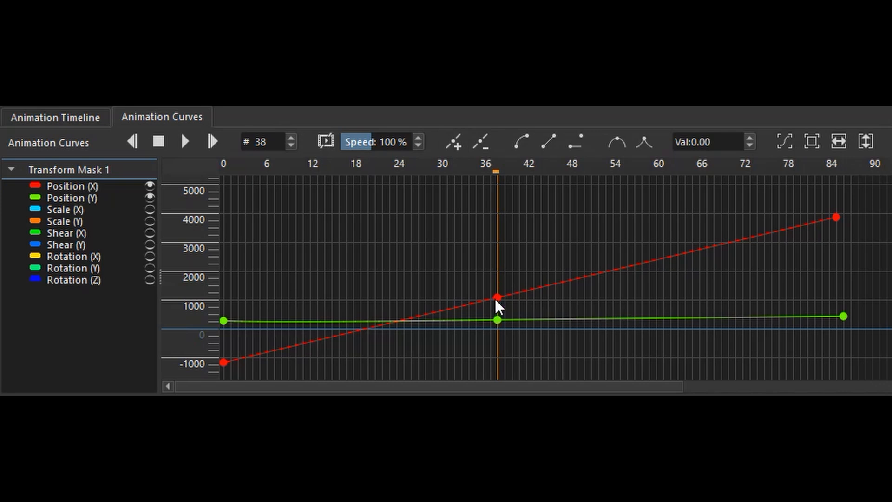
pyautogui.moveTo(497, 295); pyautogui.dragTo(491, 277)
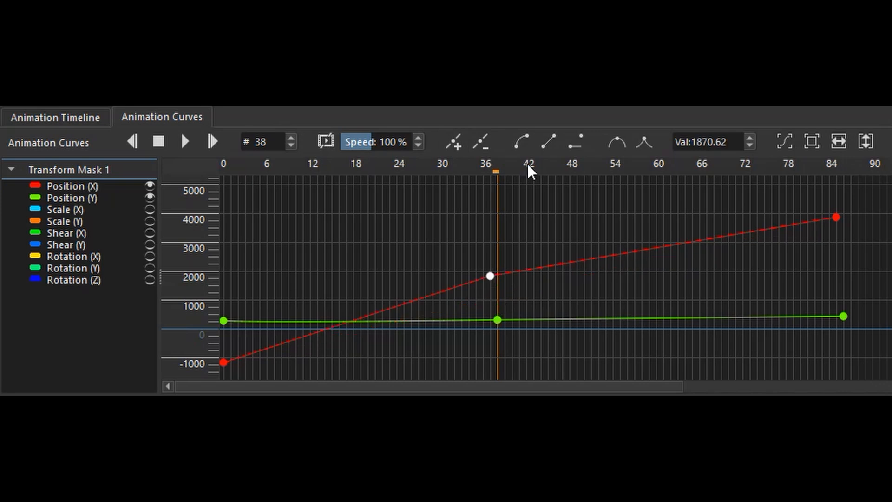
# Make the Position (X) curve's middle keyframe curved, bending the segment after it downward and easing the curve out of the first keyframe
pyautogui.click(523, 150)
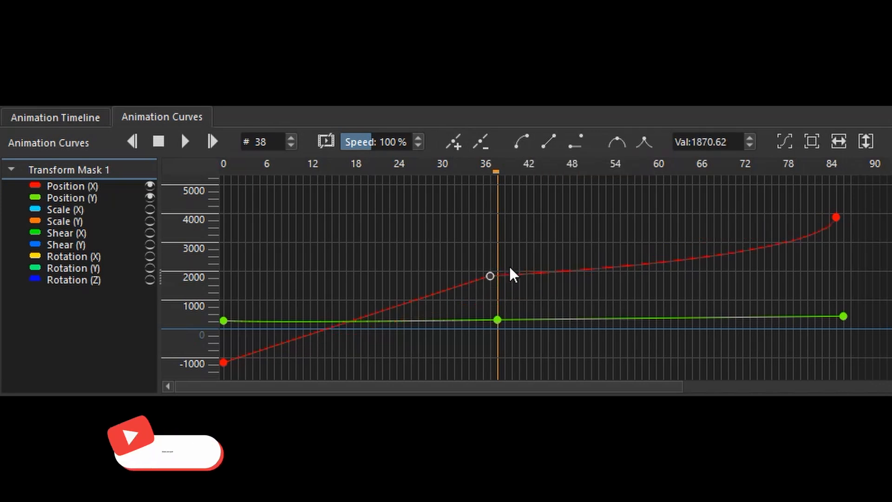
pyautogui.moveTo(495, 283); pyautogui.dragTo(589, 307)
pyautogui.click(223, 362)
pyautogui.moveTo(219, 368); pyautogui.dragTo(284, 367)
# Remove the Position (Y) keyframe at frame 38
pyautogui.click(497, 320)
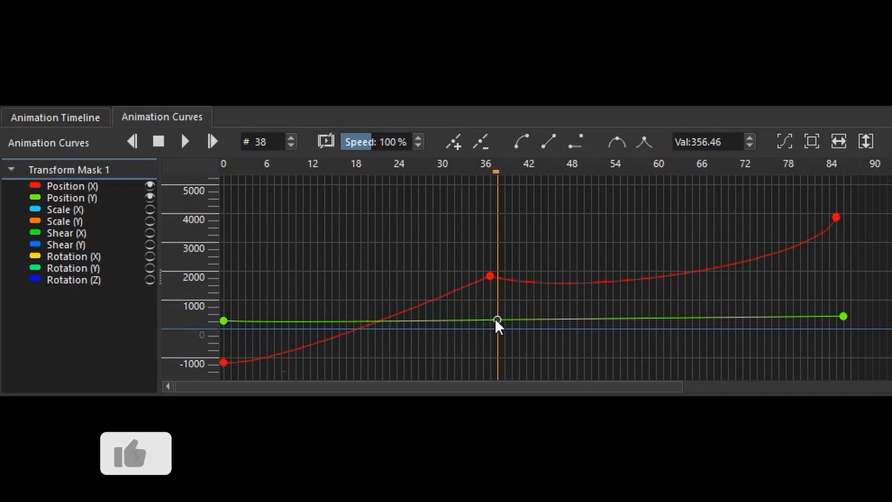
pyautogui.click(482, 143)
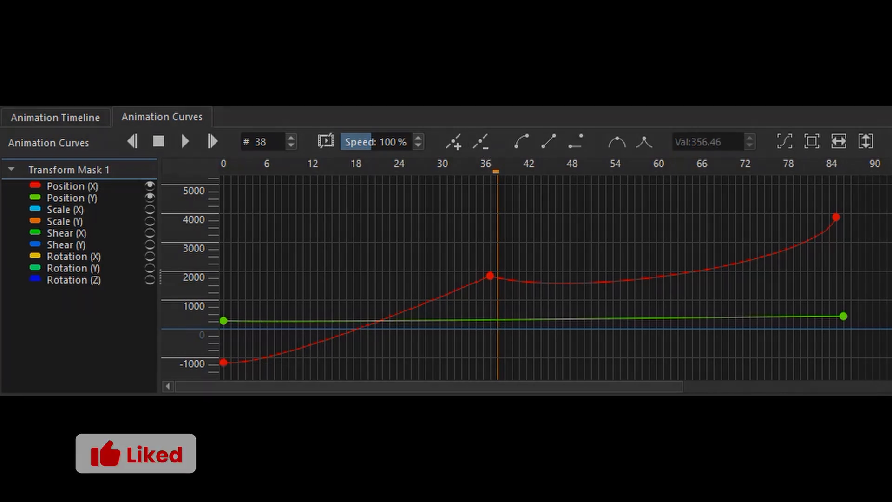